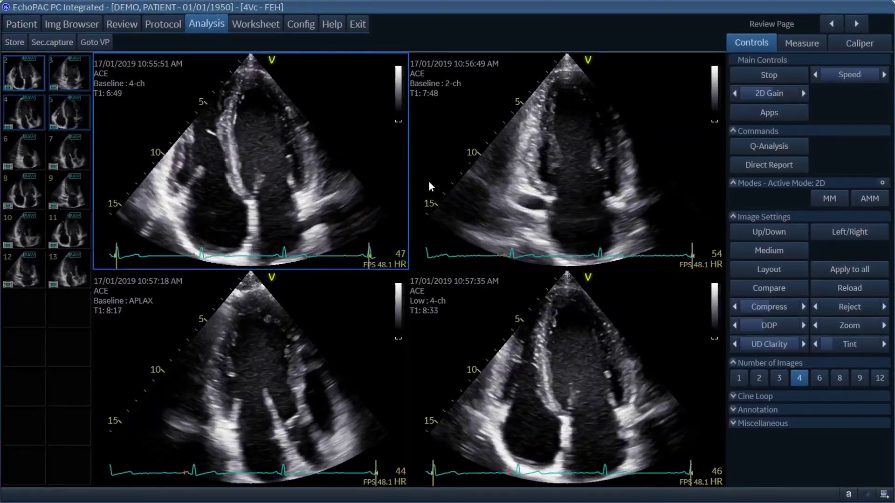
Step: Leave EchoPAC's four-image apical review and return to the ViewPoint echo report with Goto VP
left_click(94, 44)
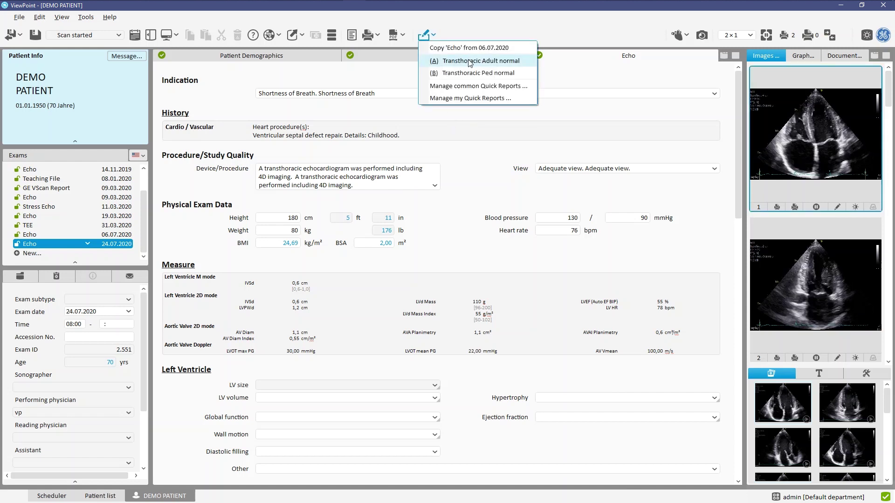
Step: Fill the echo report with the Transthoracic Adult normal quick report findings
left_click(502, 65)
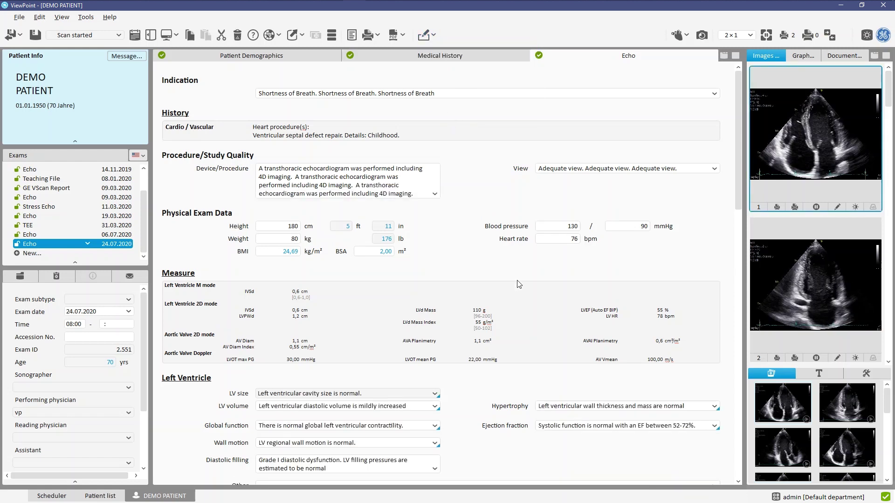
mouse_move(737, 207)
left_mouse_down()
mouse_move(780, 468)
mouse_move(615, 502)
left_mouse_up()
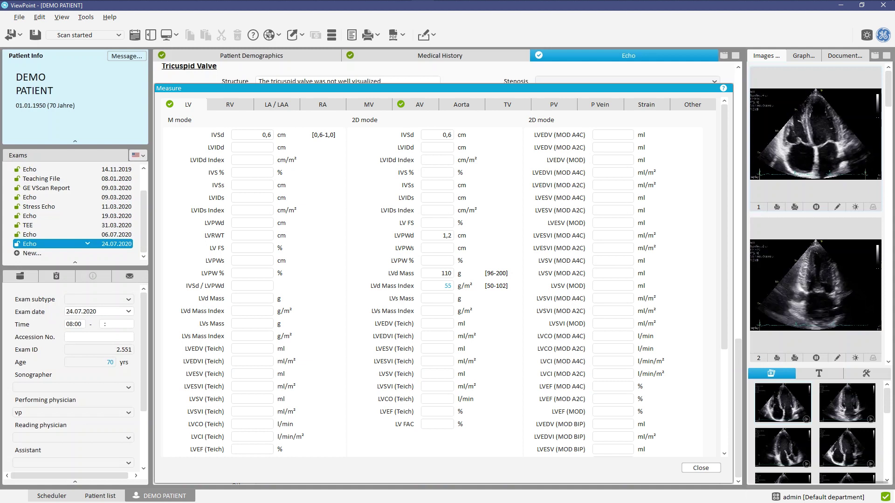
Step: Confirm LVd Mass Index 55 g/m² falls within 50–102, then close measurements to preview the report
left_click(461, 287)
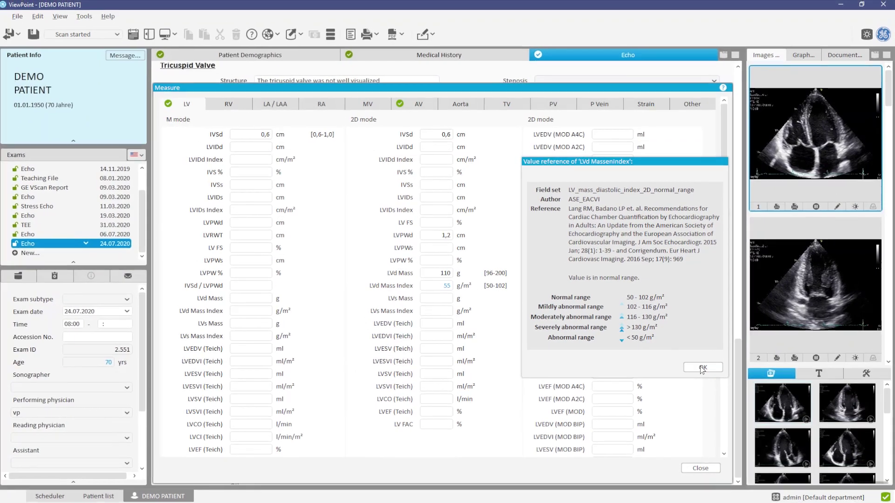
left_click(701, 369)
left_click(353, 35)
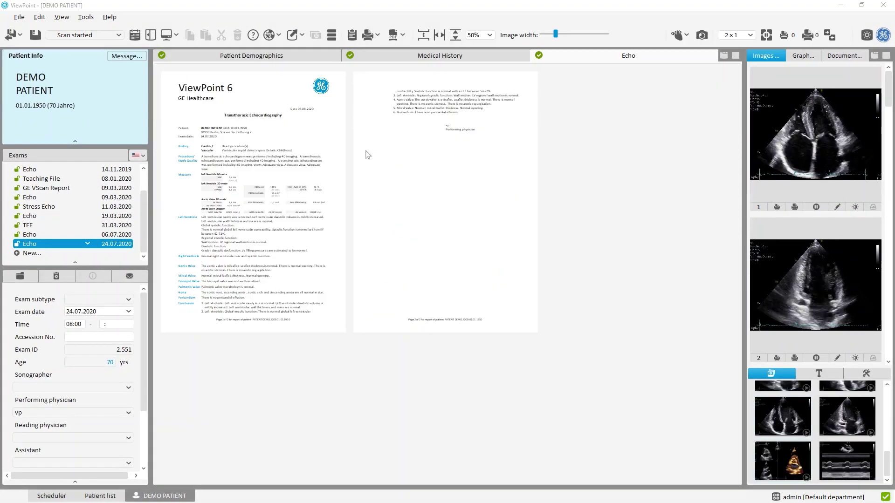
Step: Add image 1 (grayscale apical) and image 15 (colour echo) as key images on page 2
left_click(777, 207)
left_click_drag(889, 92, 893, 336)
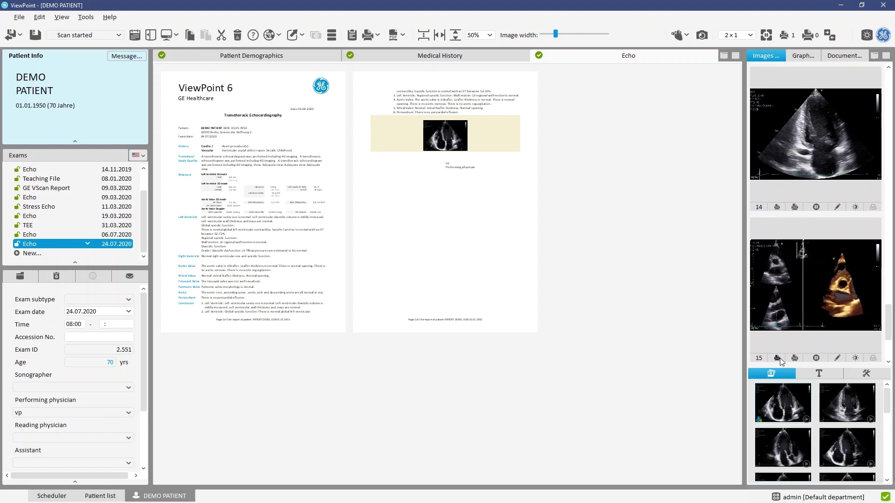
left_click(780, 359)
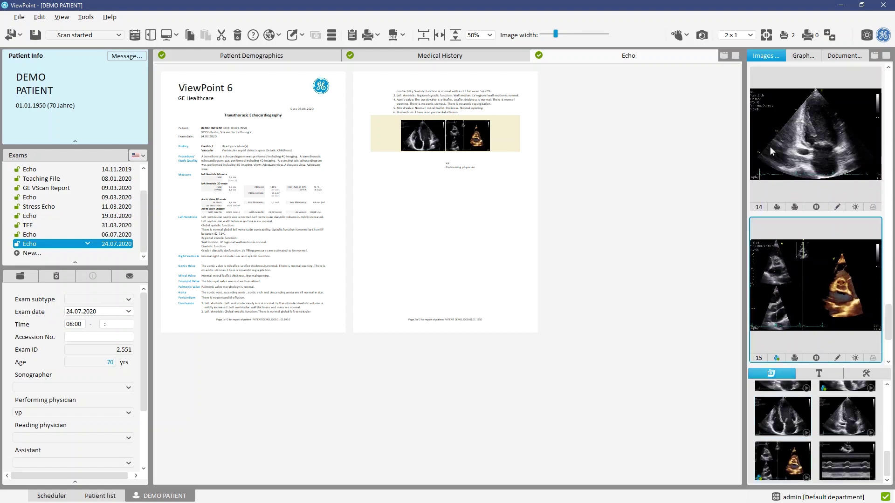